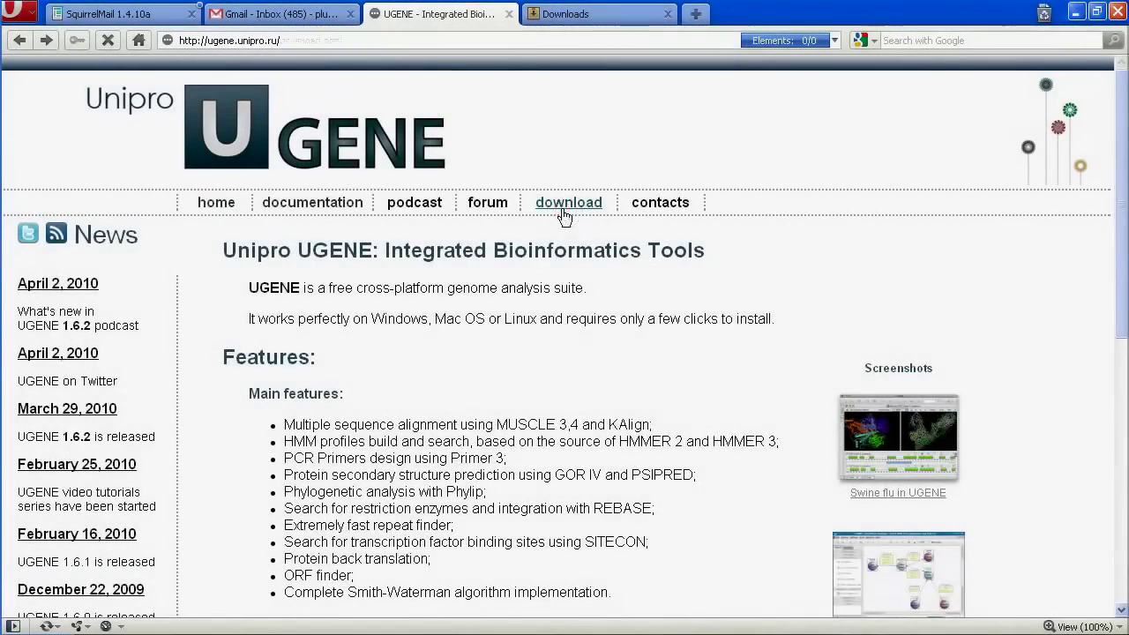
Download the UGENE 1.6.2 Windows installer from the UGENE site and run it.
click(564, 204)
click(930, 483)
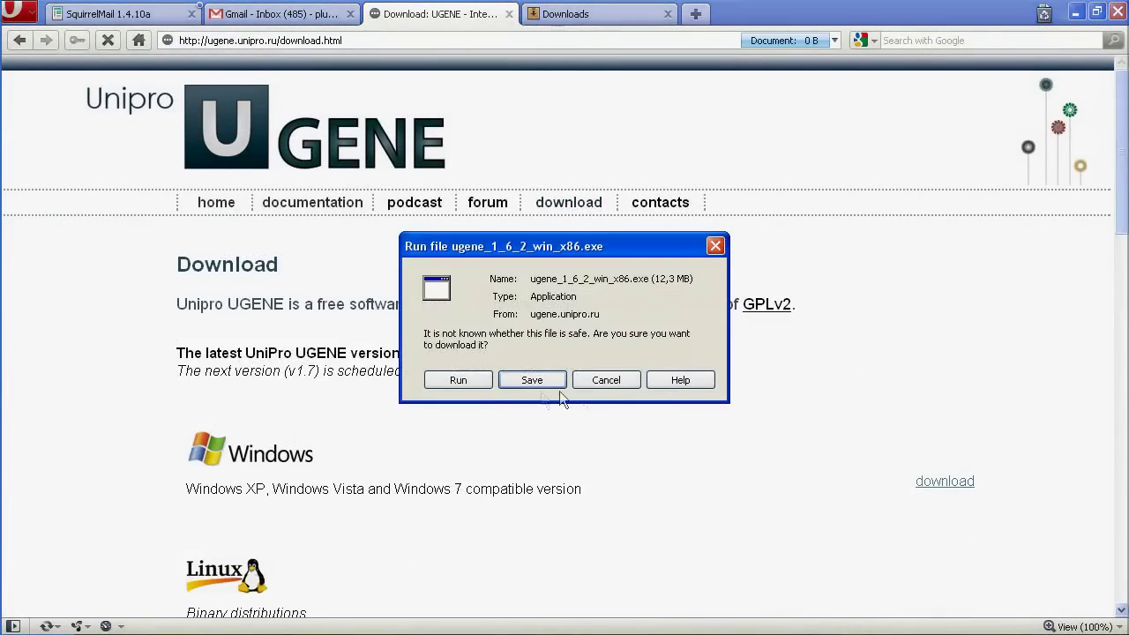
click(472, 380)
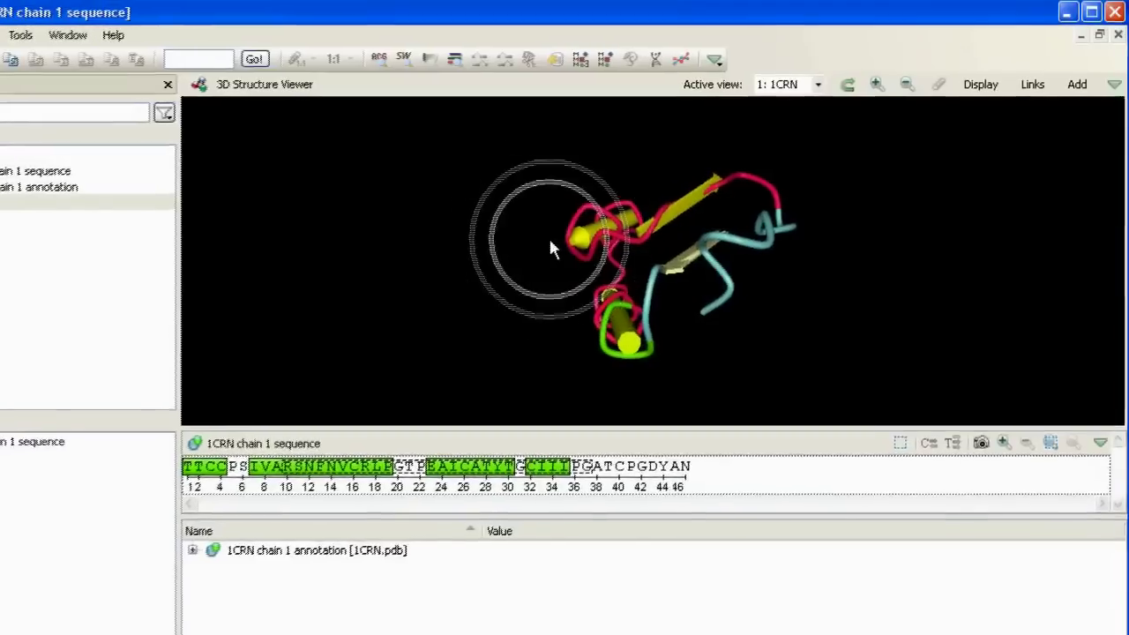
Rotate the 1CRN 3D protein structure and scroll through the sample alignment.
drag(550, 249, 538, 353)
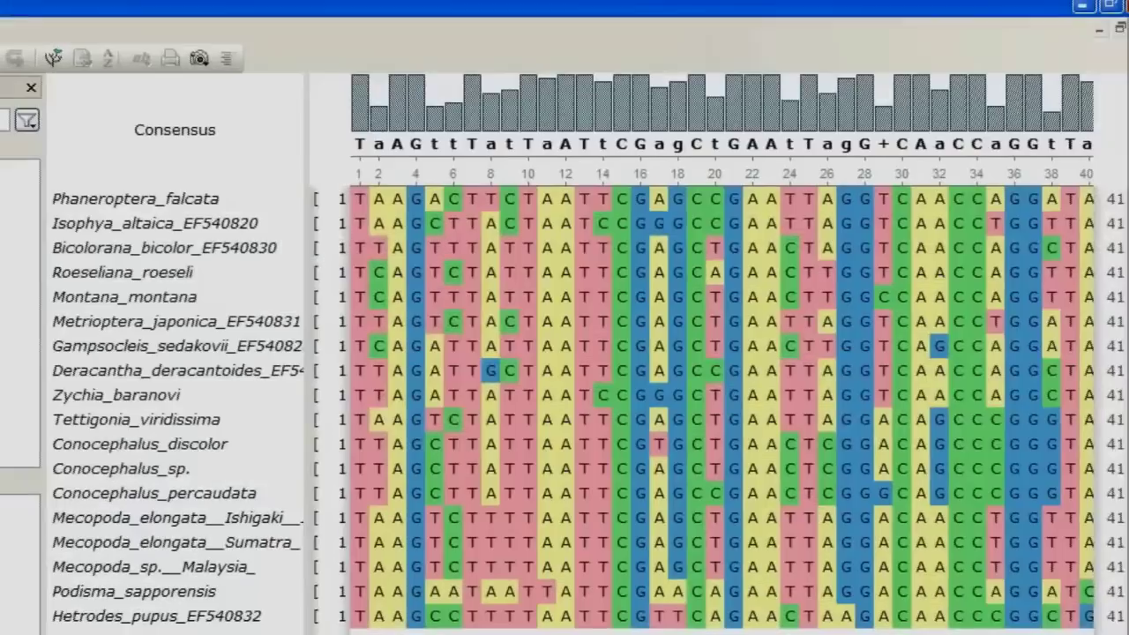
scroll(371, 415, right, 5)
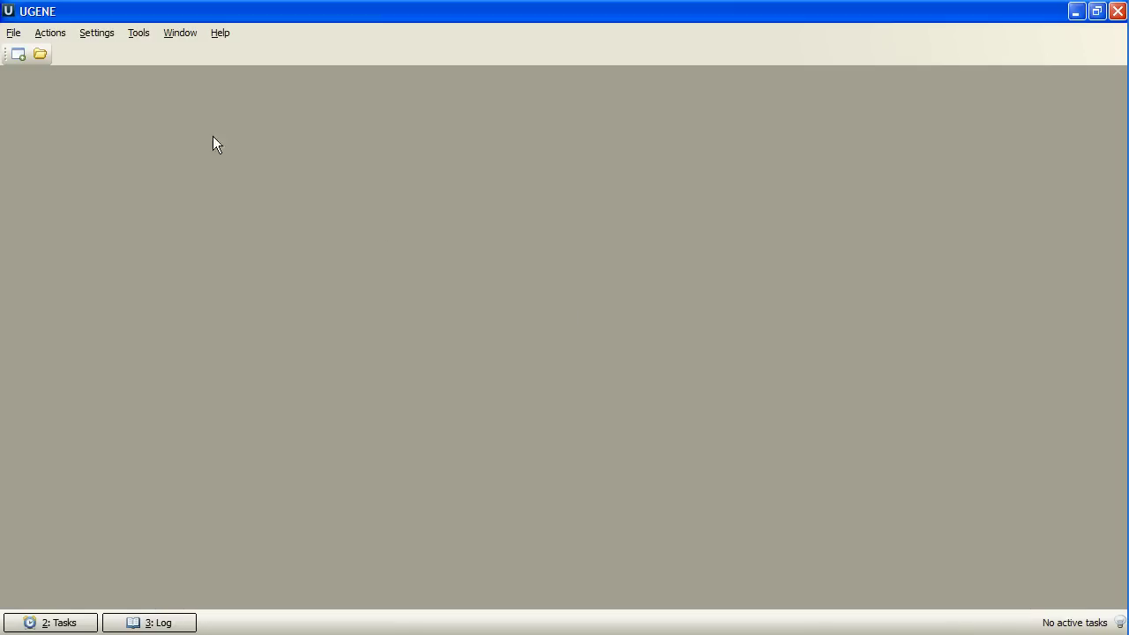
Open 01_try2.aln with the Loach, Tuna, Trout and Eel sequences from the aln_edit folder.
click(40, 55)
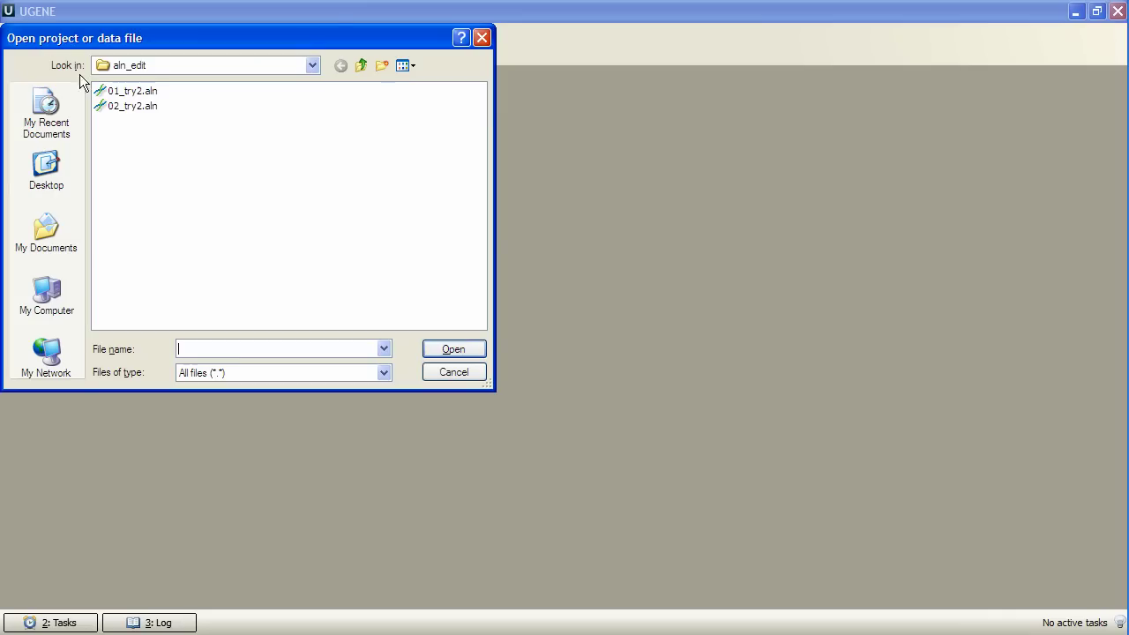
click(107, 91)
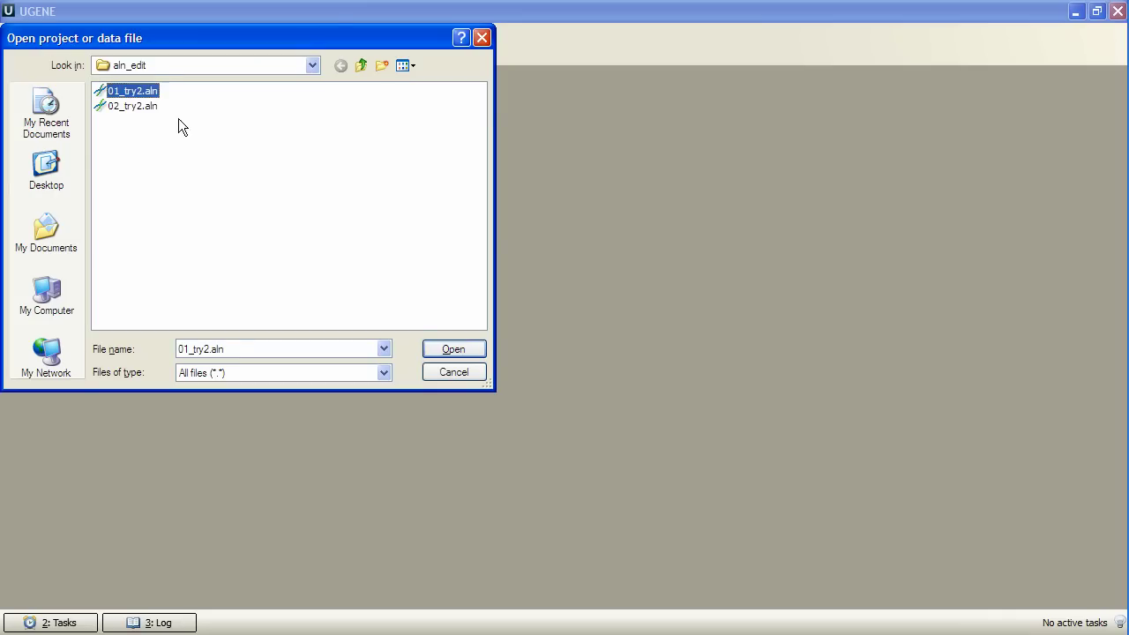
click(434, 348)
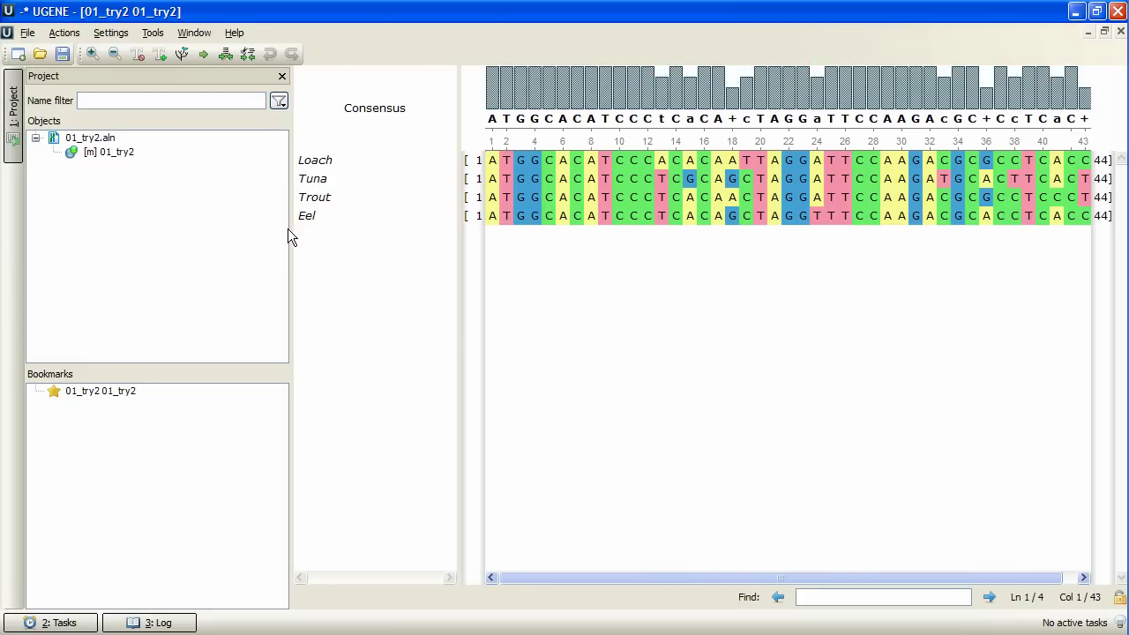
Widen the alignment area, then save 01_try2.aln as CLUSTALW copy 01_try2_copy1.aln in the project.
drag(293, 227, 198, 227)
drag(381, 248, 299, 239)
right_click(97, 141)
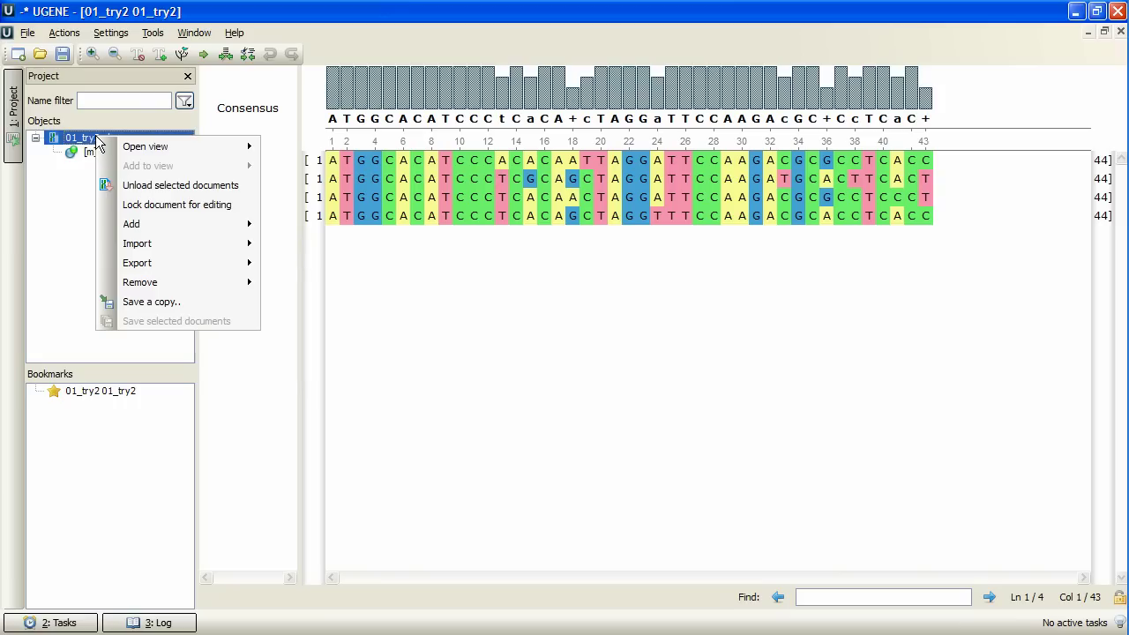
click(200, 301)
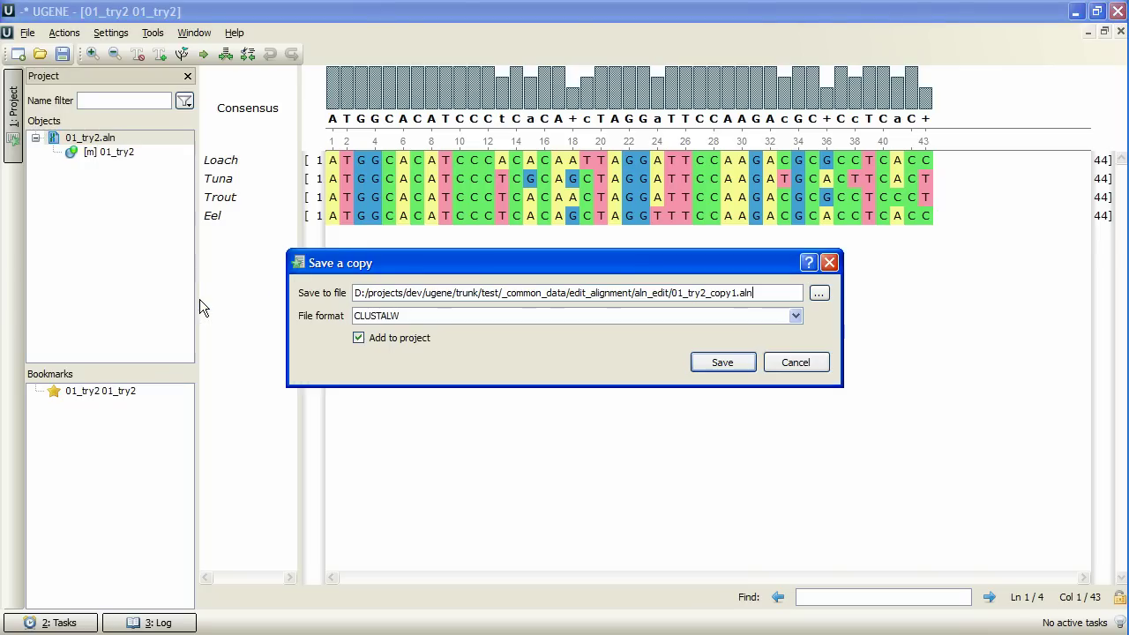
click(716, 367)
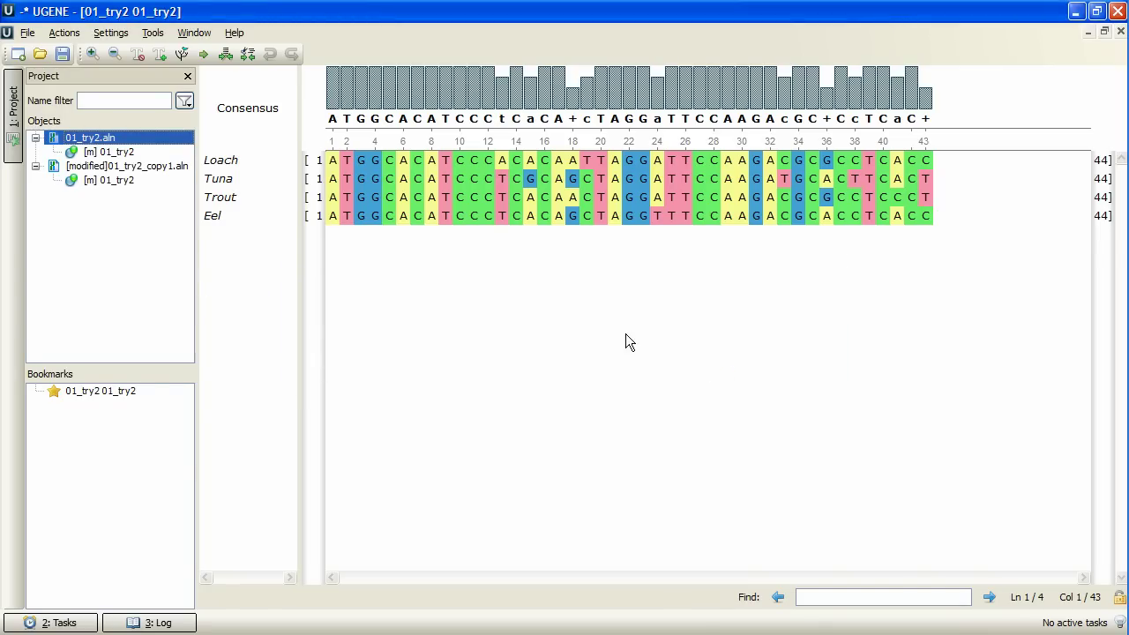
Align 02_try2.aln profile-to-profile with MUSCLE, giving 8 sequences across 45 columns.
right_click(506, 199)
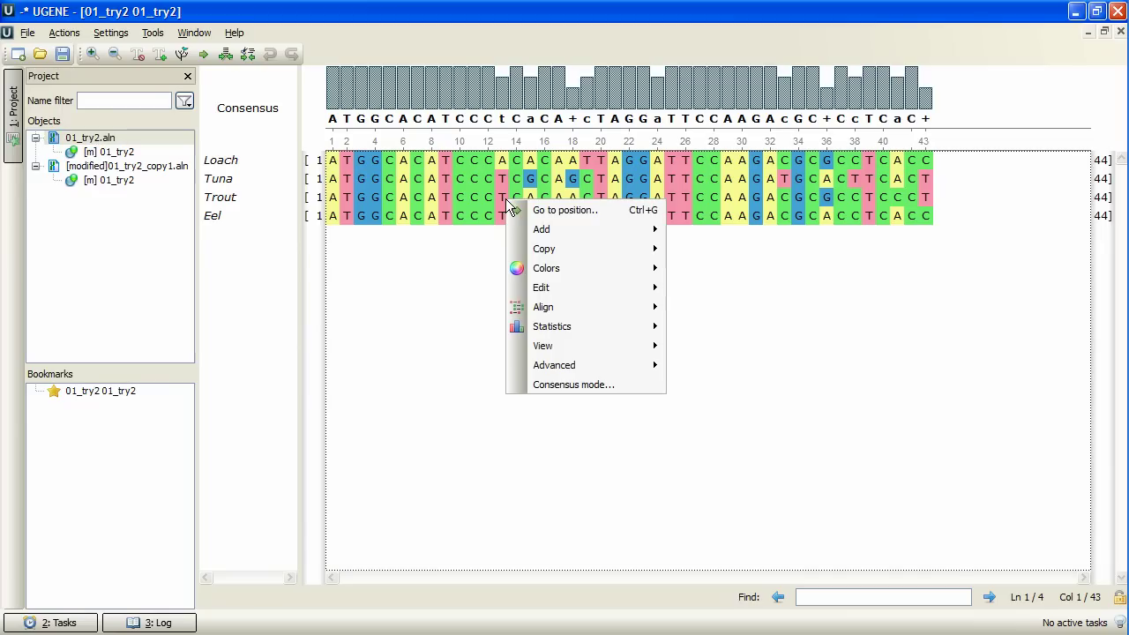
mouse_move(597, 308)
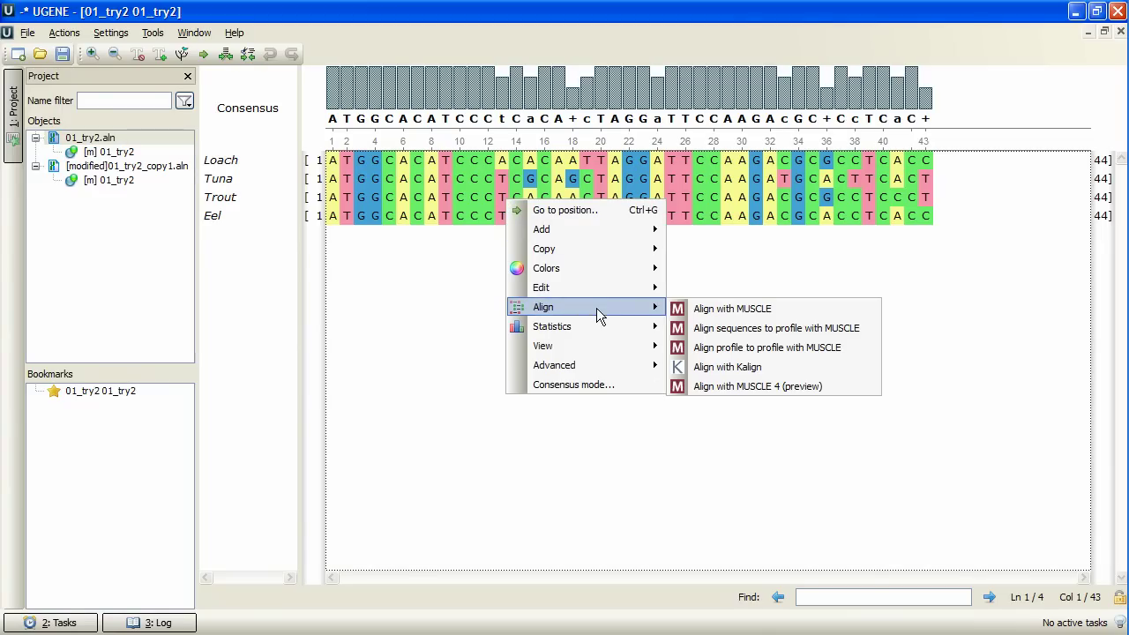
click(852, 350)
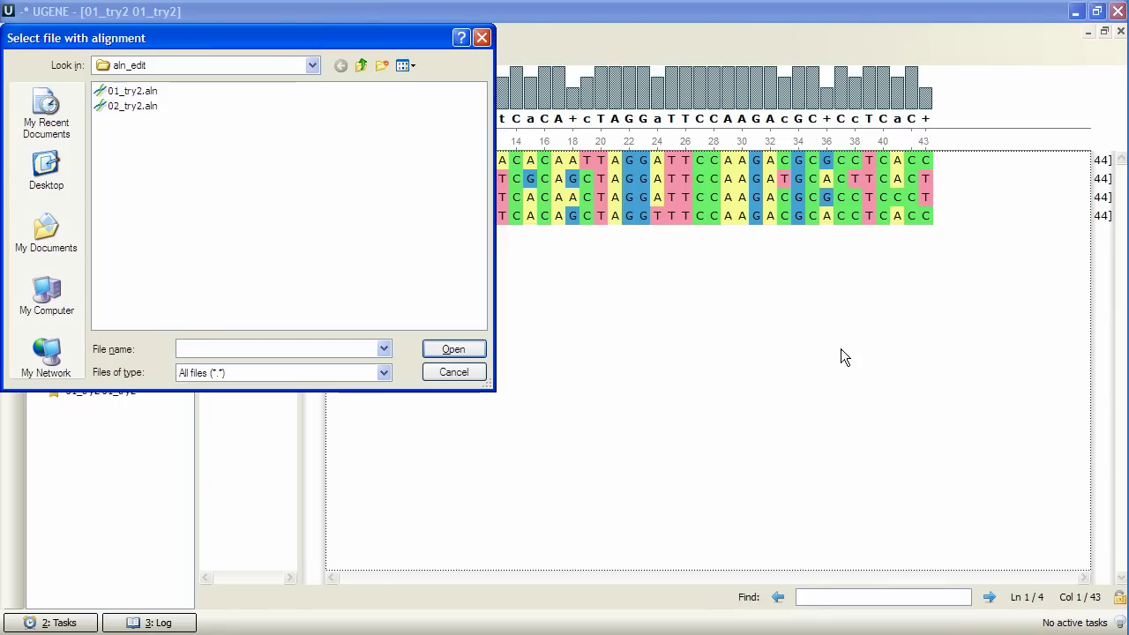
click(149, 108)
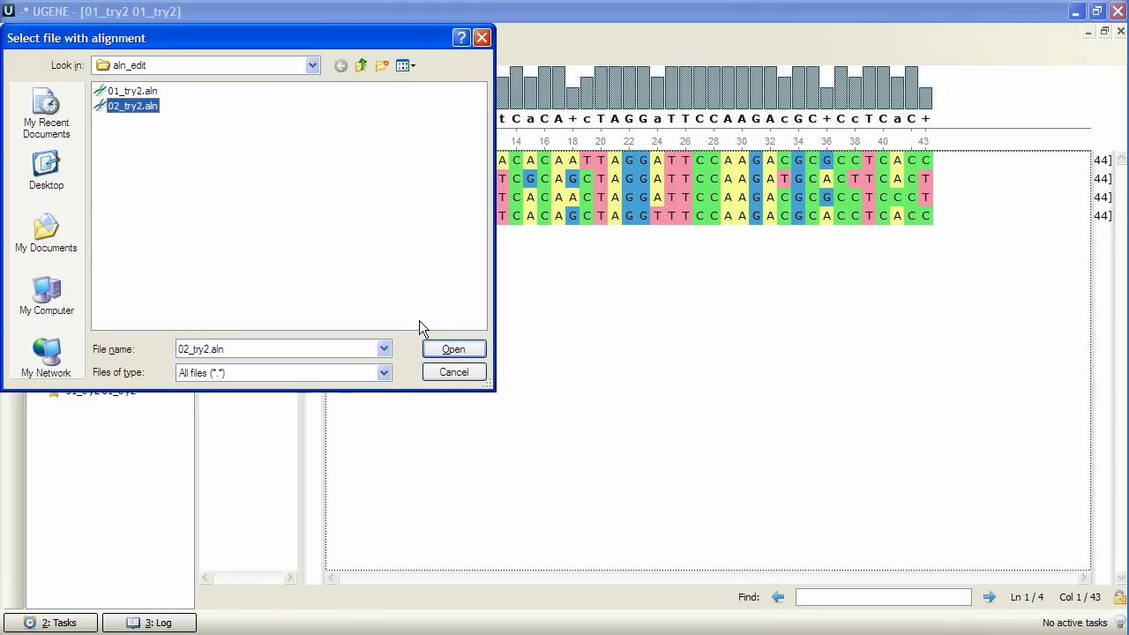
click(434, 347)
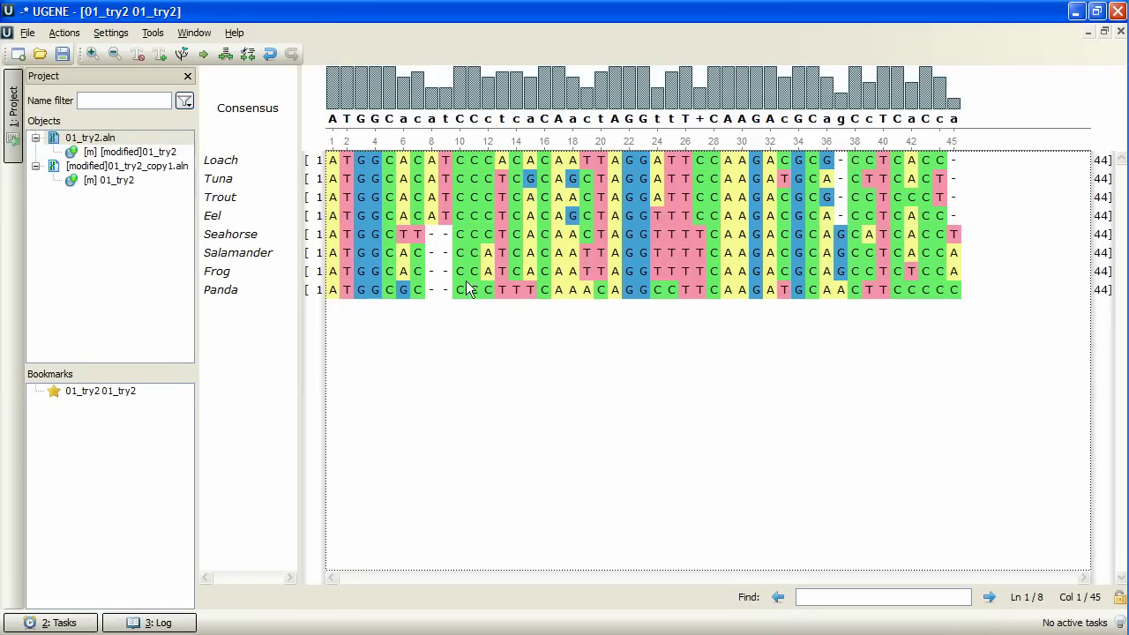
click(842, 141)
click(954, 141)
drag(432, 227, 448, 298)
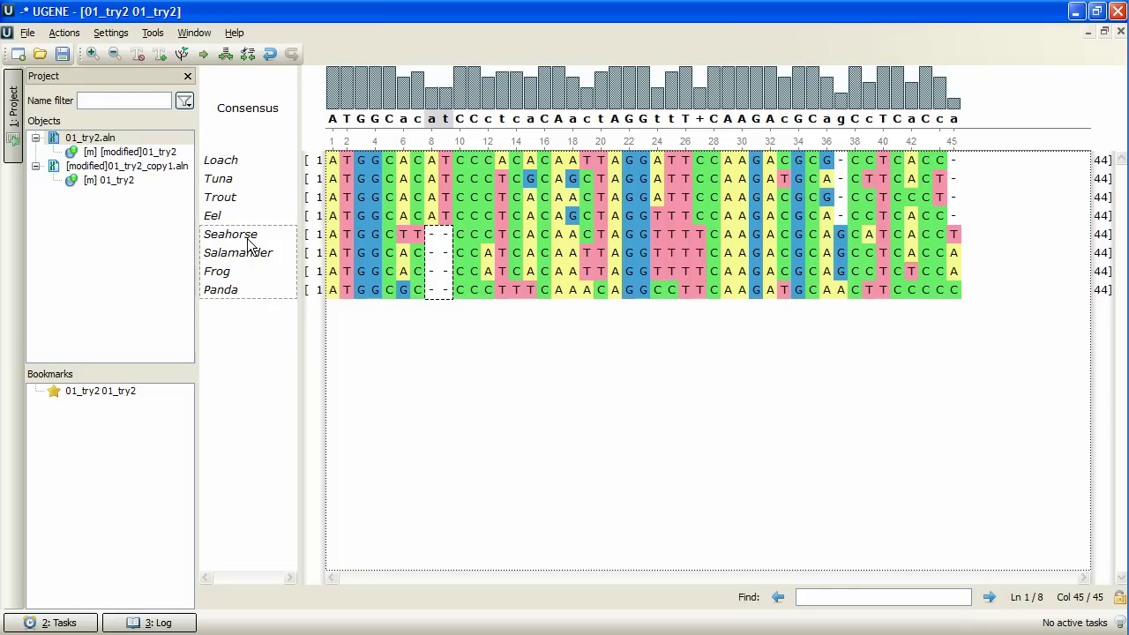
Open the 01_try2_copy1 alignment and start Align sequences to profile with MUSCLE.
double_click(116, 180)
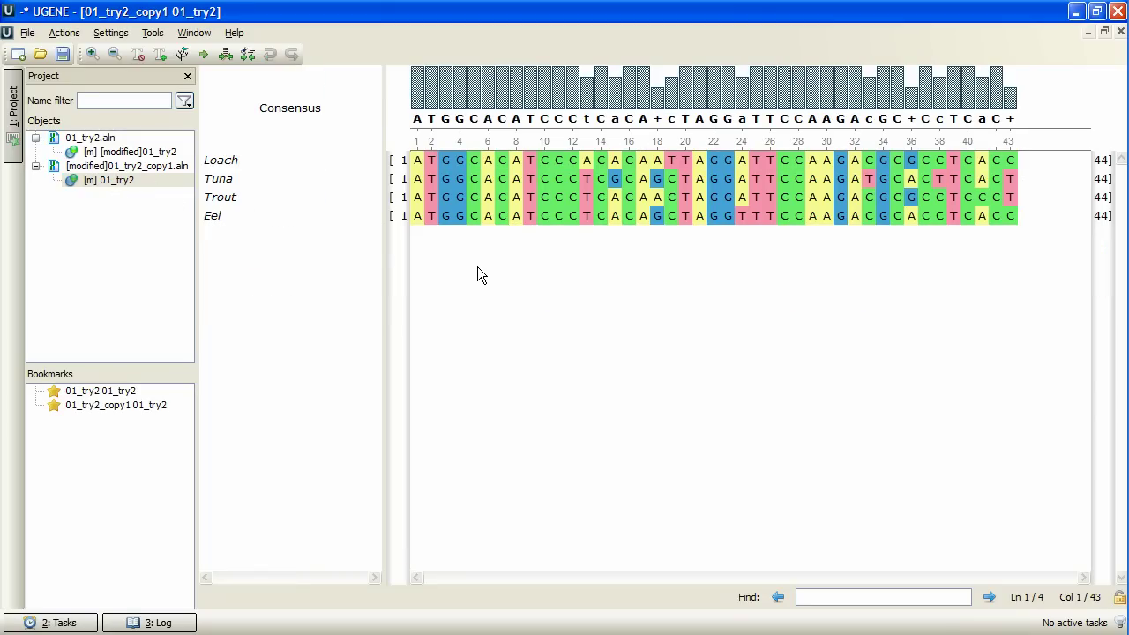
right_click(540, 205)
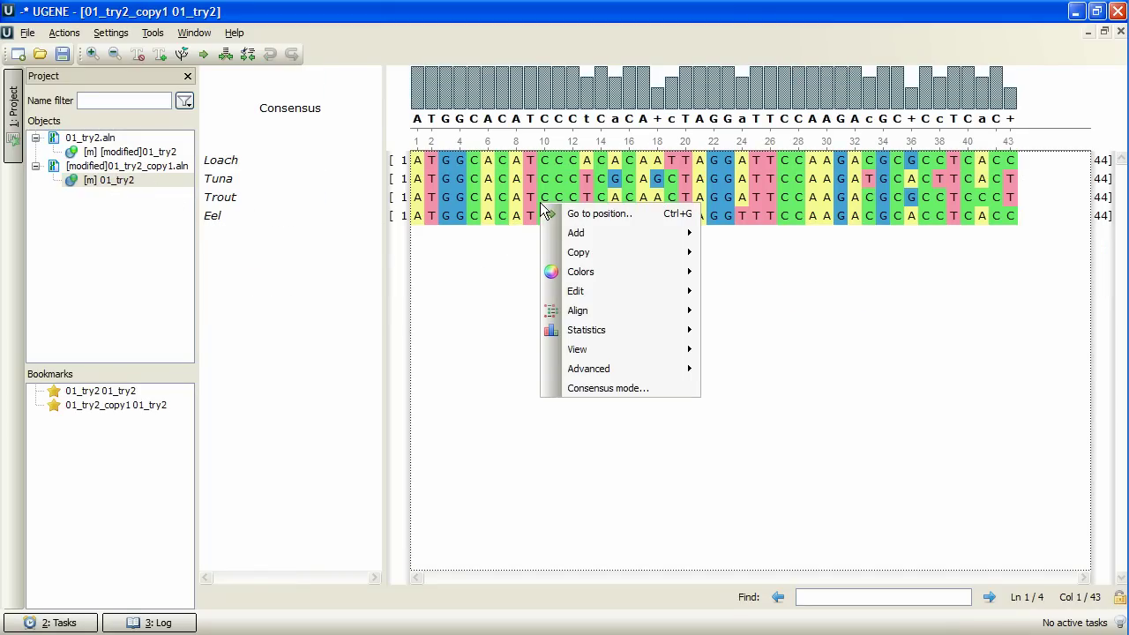
mouse_move(635, 313)
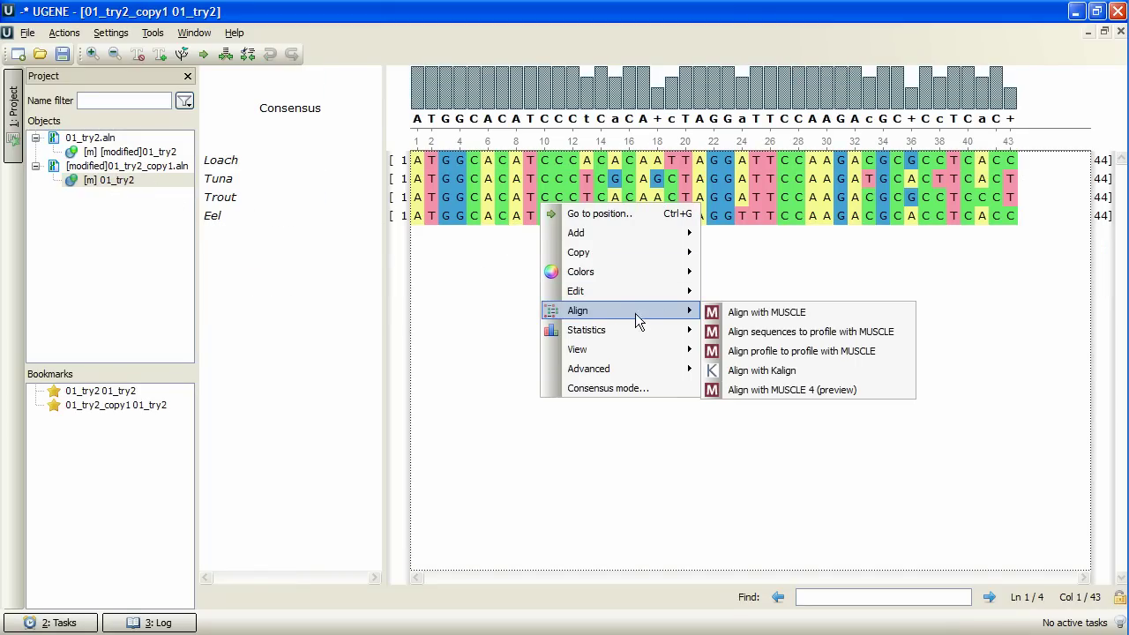
click(757, 335)
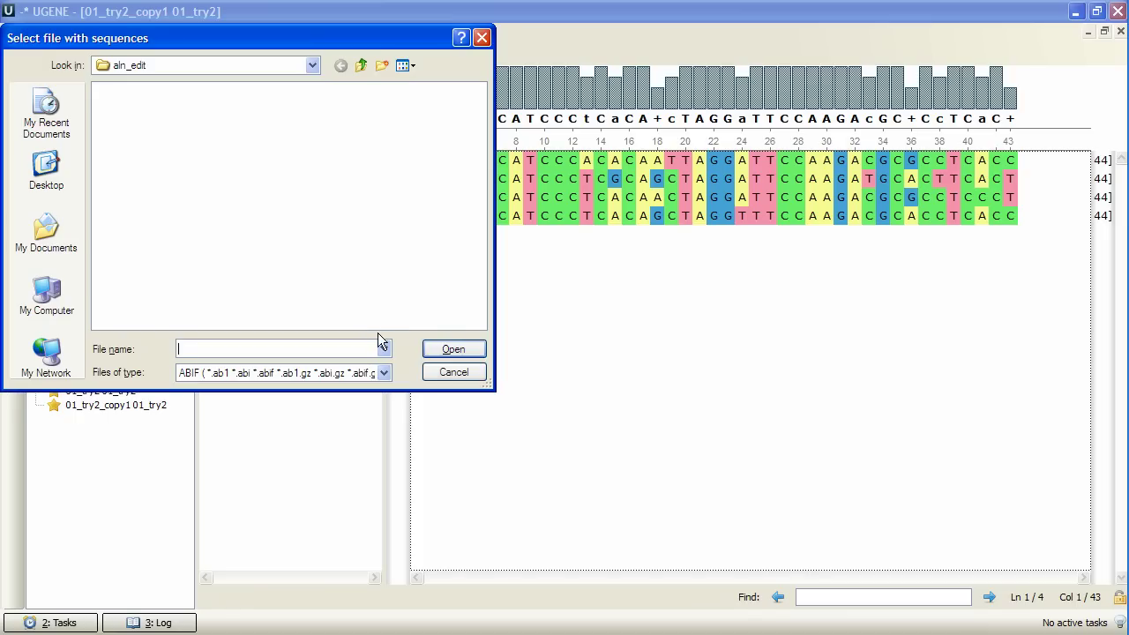
Filter to CLUSTALW files and align 02_try2.aln's sequences to the profile, giving 46 columns.
click(383, 371)
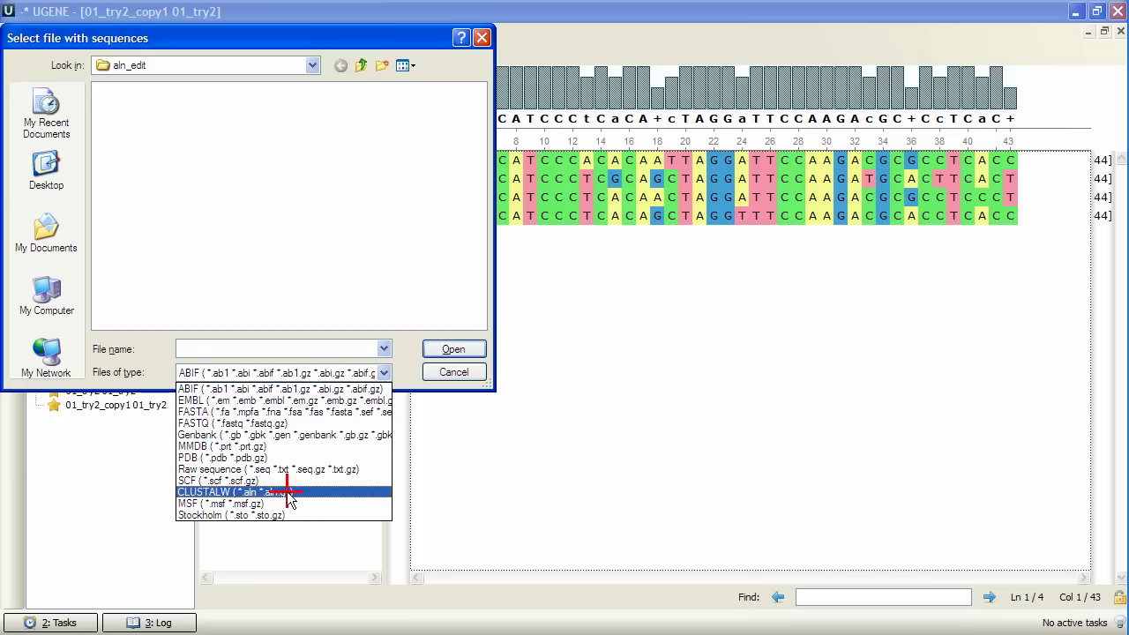
click(287, 492)
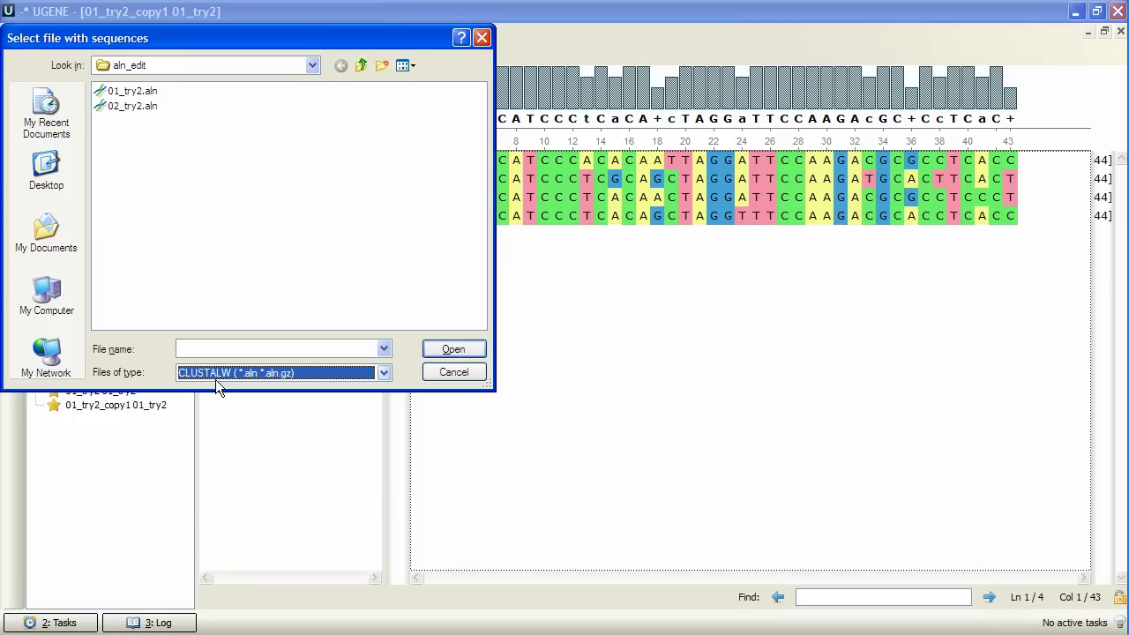
click(139, 107)
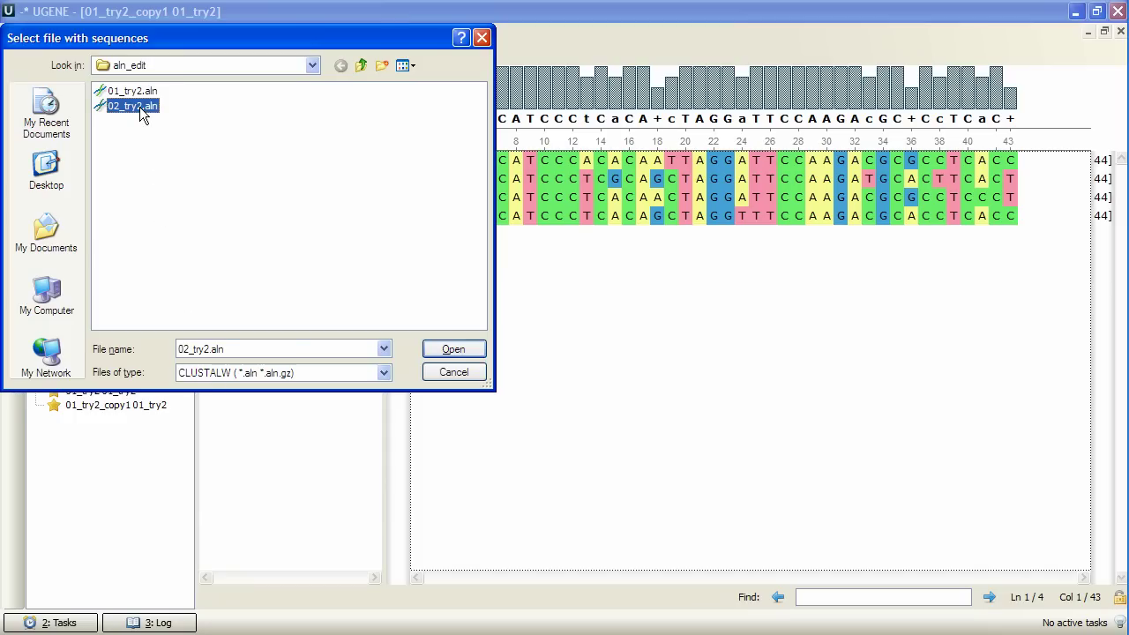
click(436, 350)
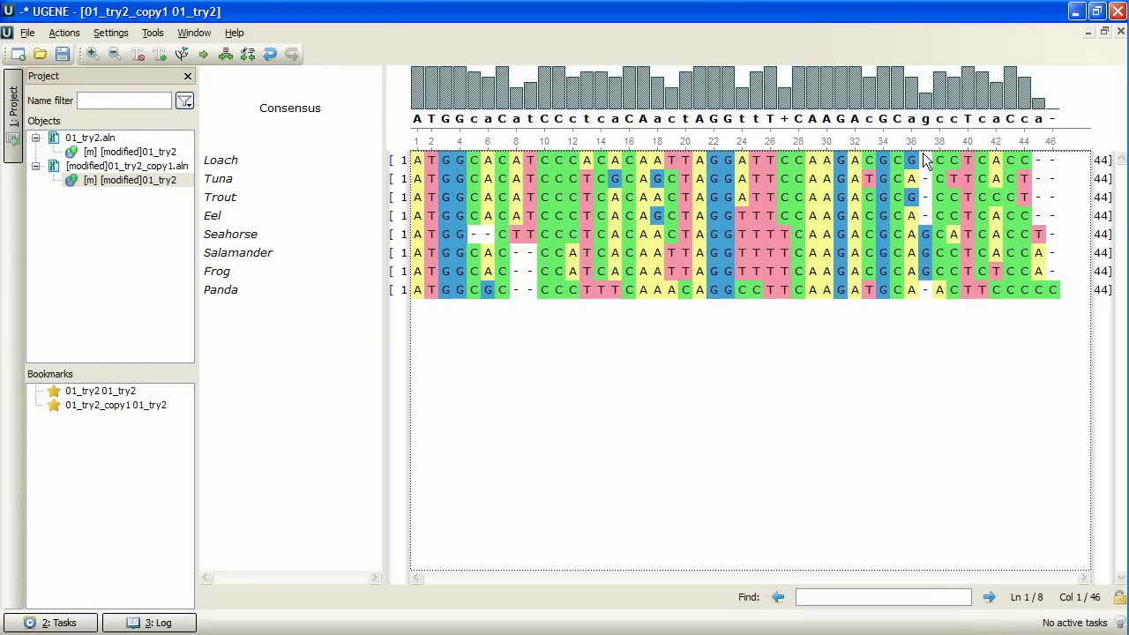
Select the gaps at columns 37 and 45–46 and in Seahorse and Panda, then reactivate the 01_try2 view.
drag(926, 160, 928, 216)
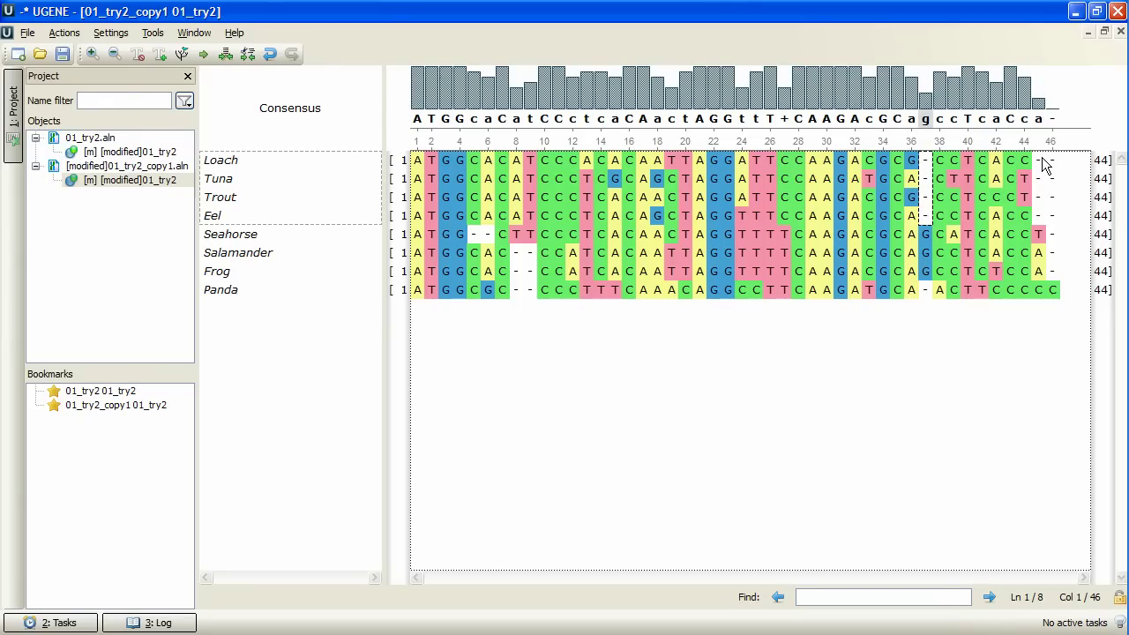
drag(1043, 160, 1057, 219)
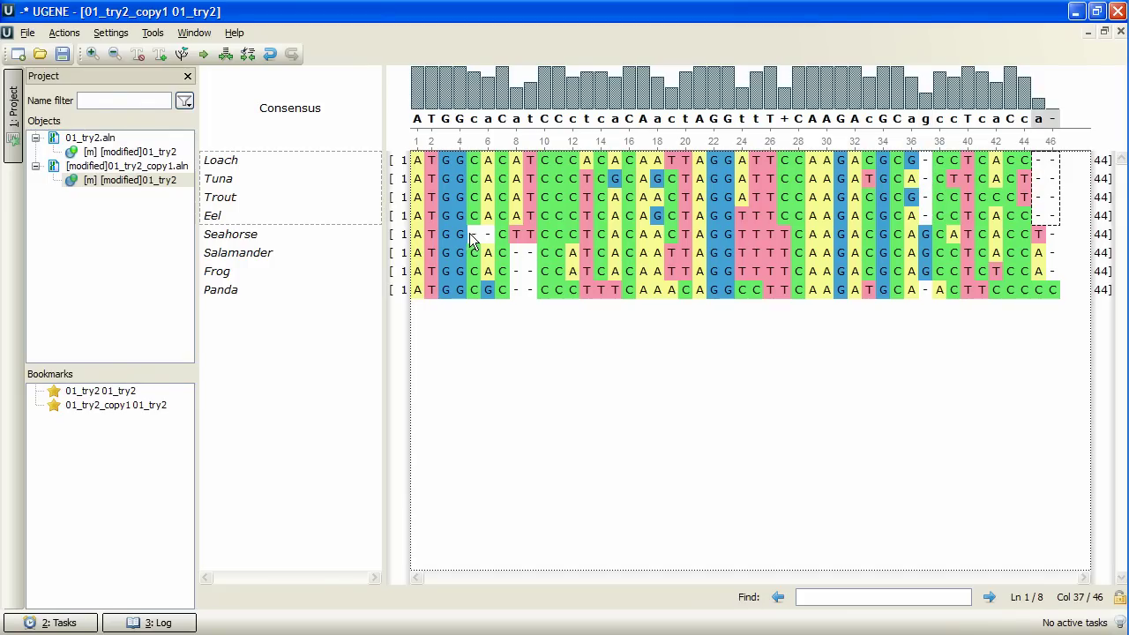
drag(470, 233, 534, 297)
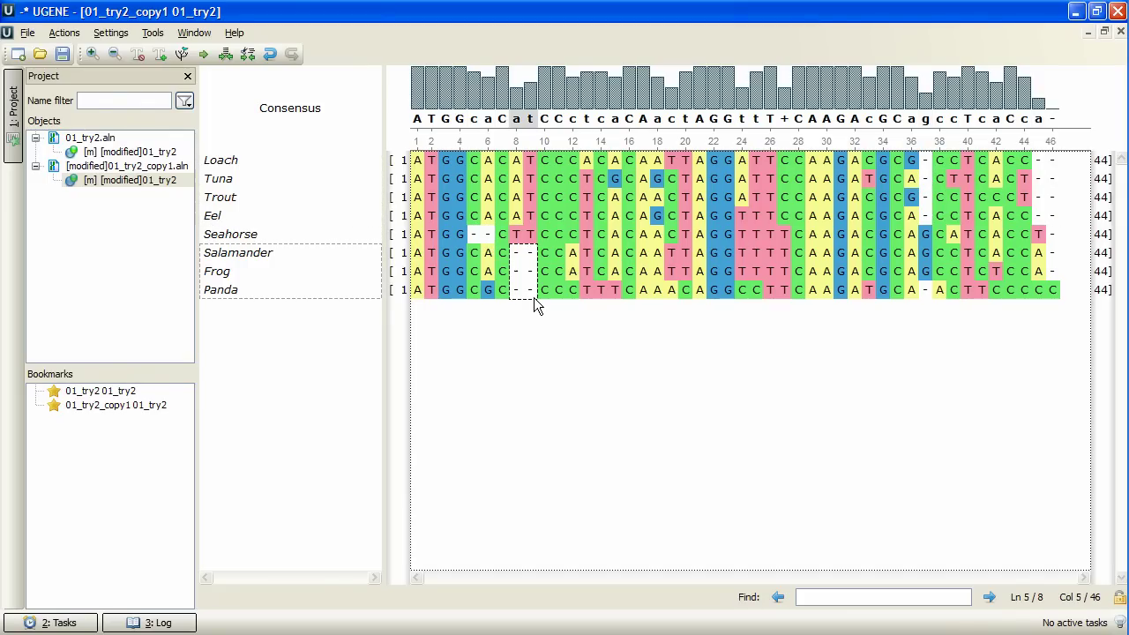
click(924, 288)
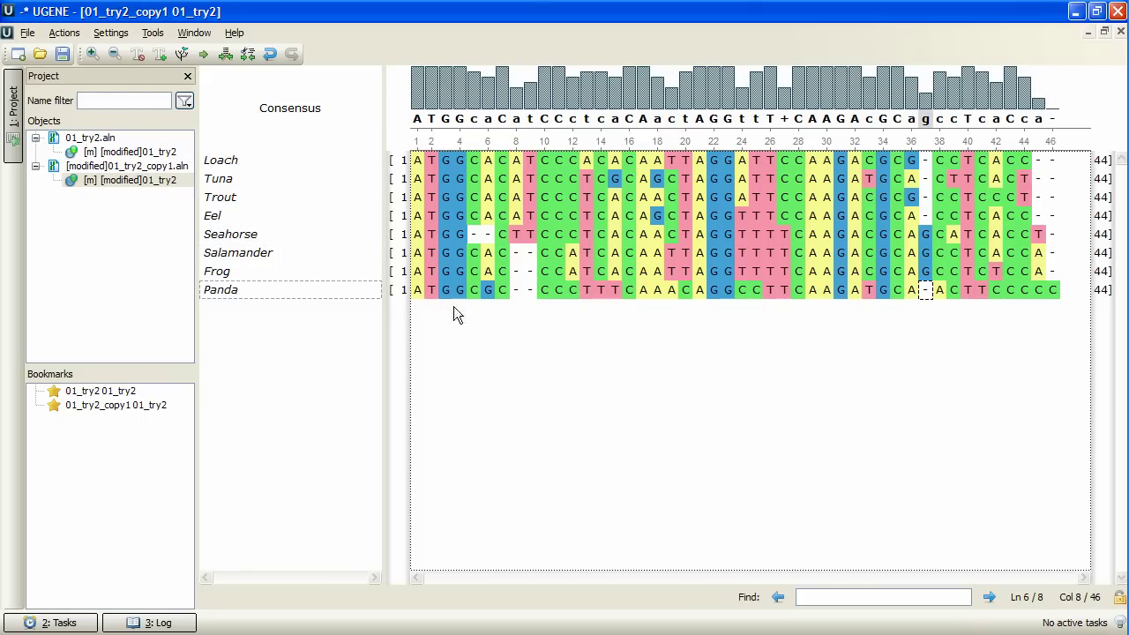
right_click(148, 152)
click(211, 163)
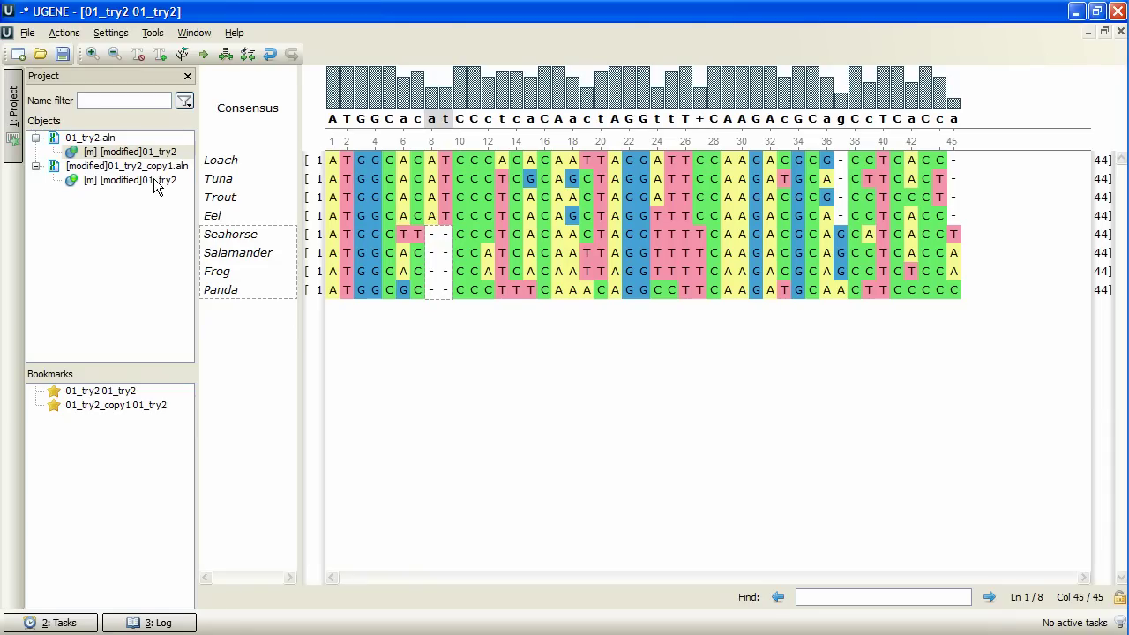
Activate the 01_try2_copy1 alignment view from its object in the Project tree.
right_click(153, 178)
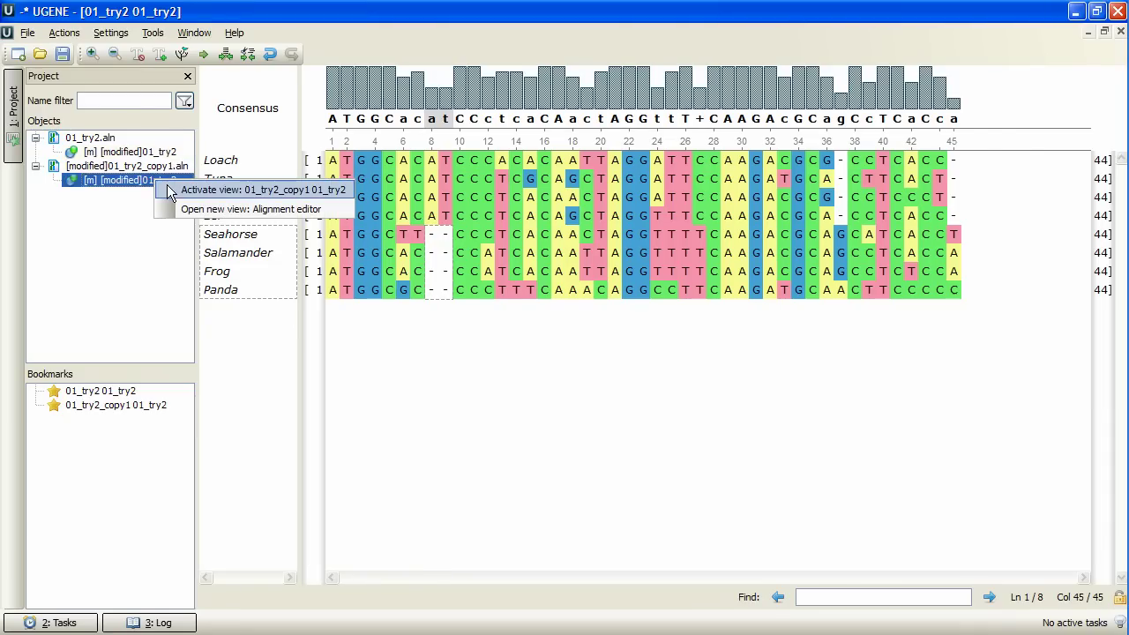
click(170, 191)
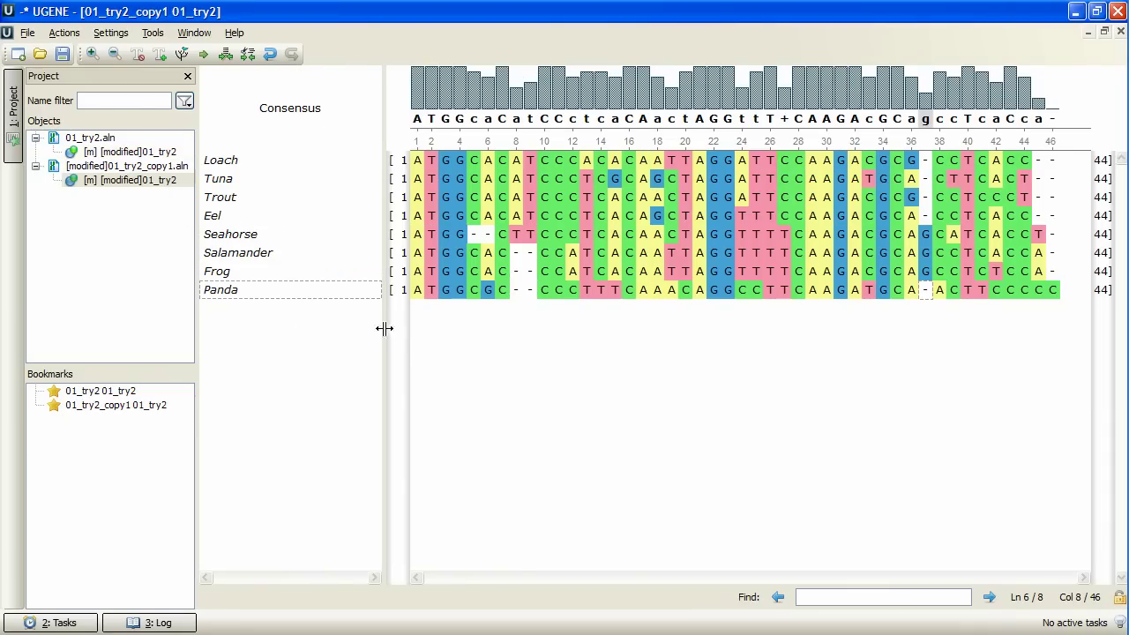